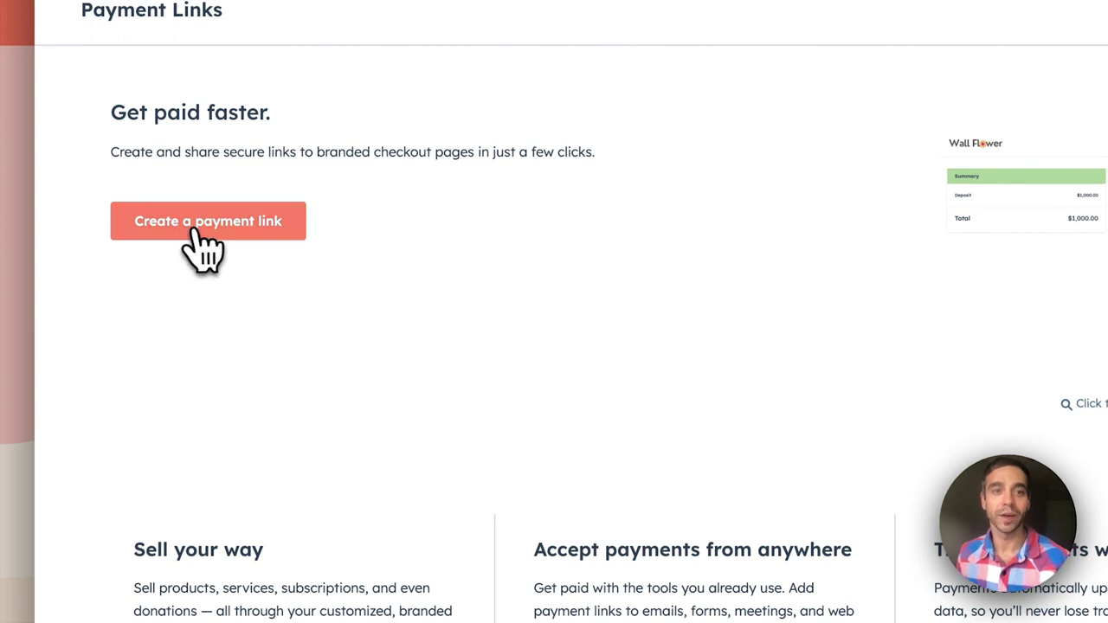
Start a new payment link with the Gold Package product ($1,000.00) from the product library.
left_click(196, 230)
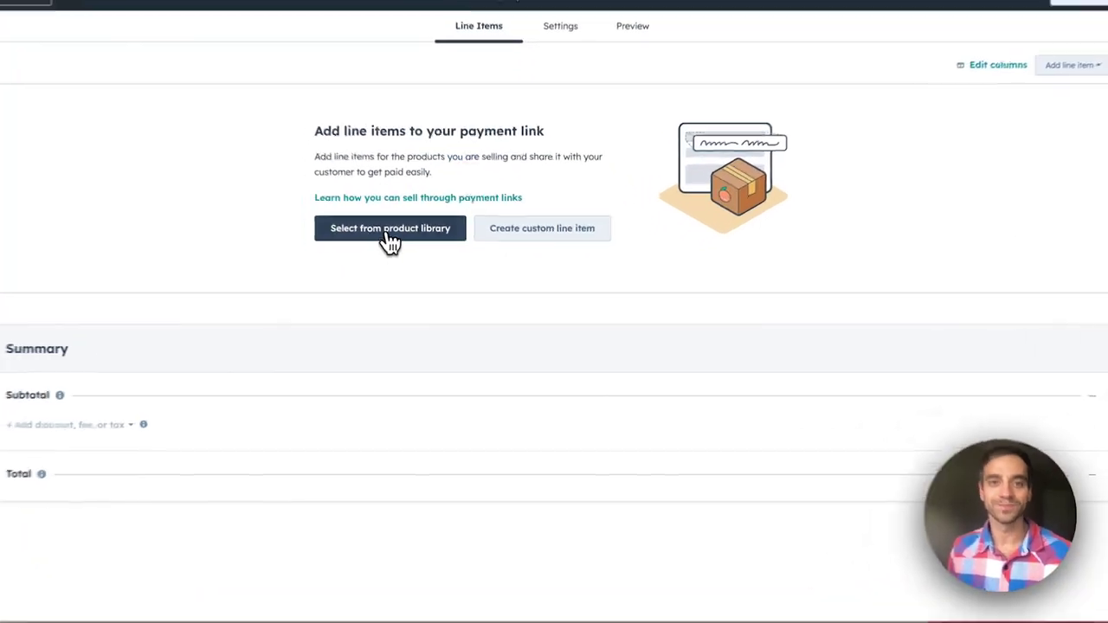
left_click(434, 272)
left_click(736, 267)
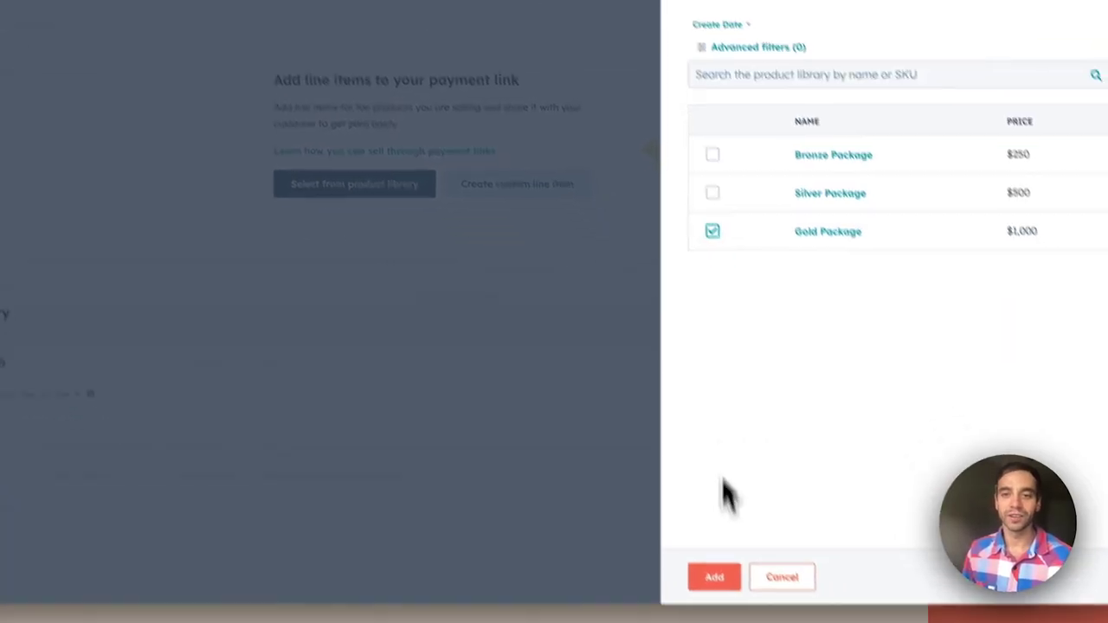
left_click(738, 612)
Name the payment link 'Gold Package'.
left_click(576, 90)
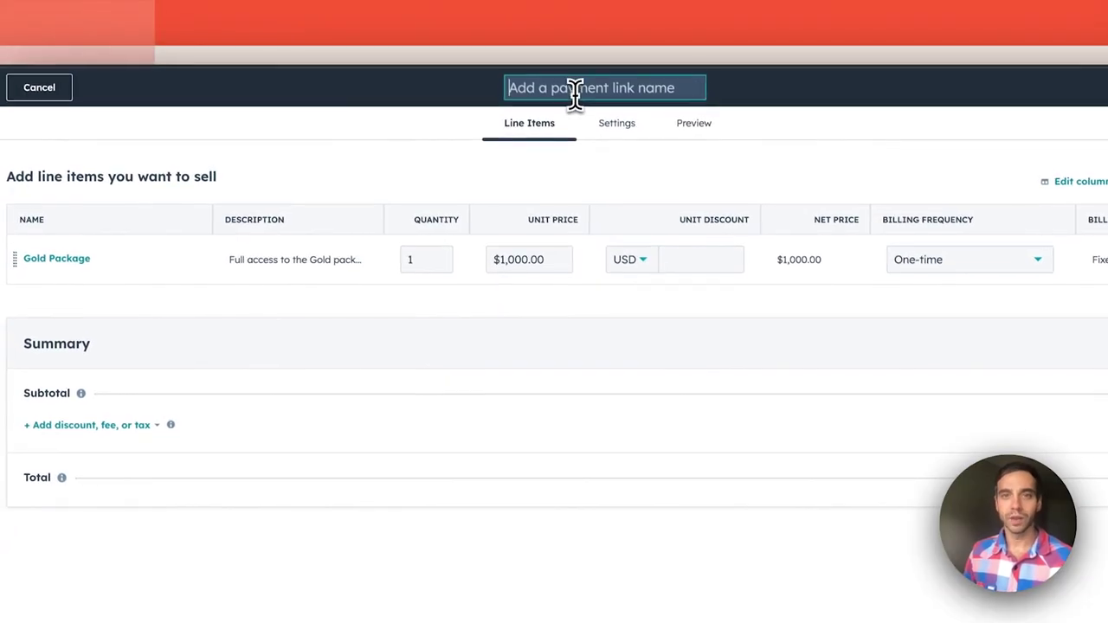
type("Gold Package")
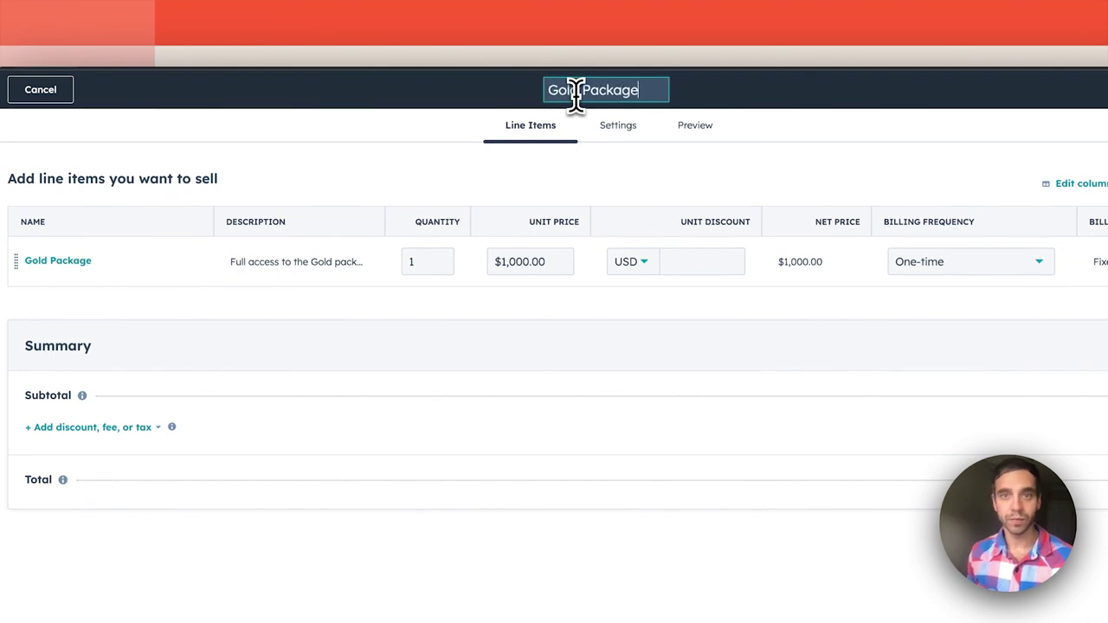
left_click(504, 186)
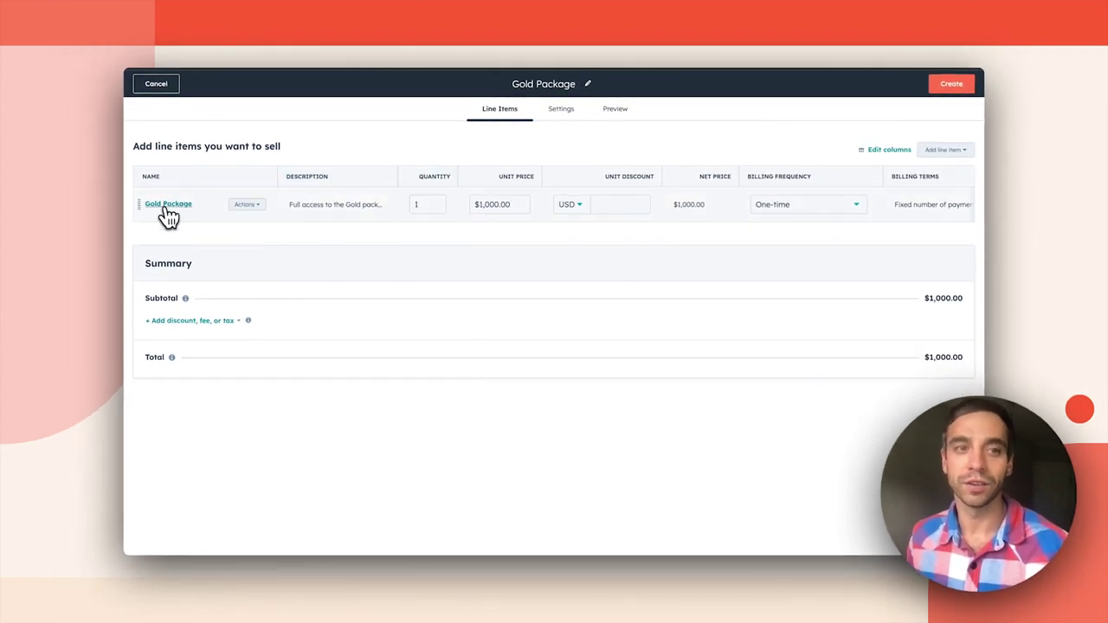
mouse_move(58, 261)
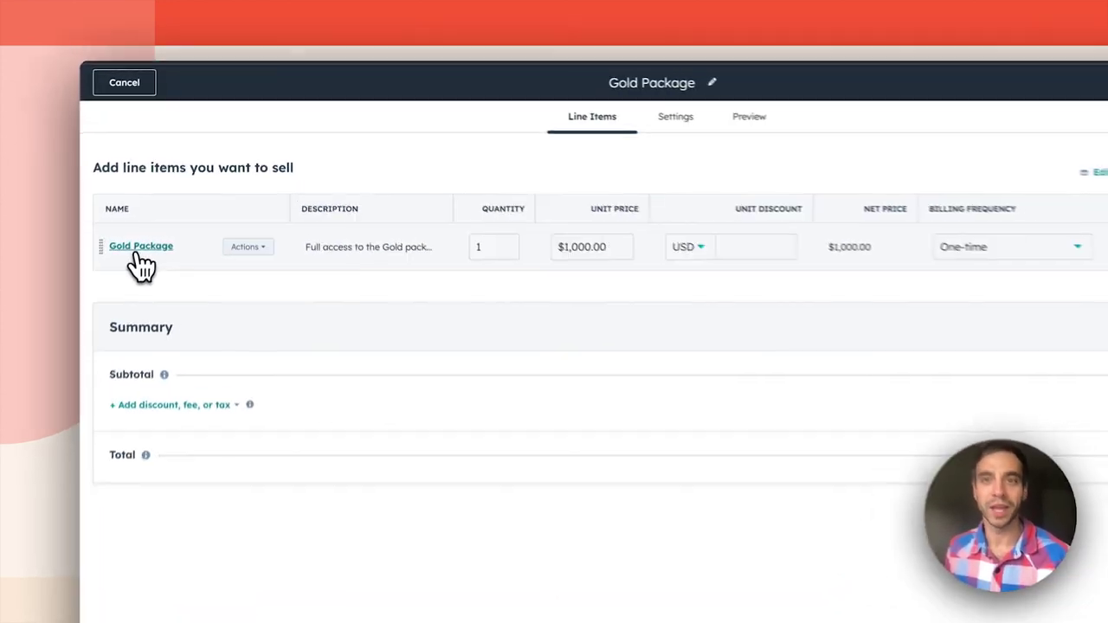
Open the Gold Package line item for editing to check its name, description, price and quantity 1.
left_click(131, 263)
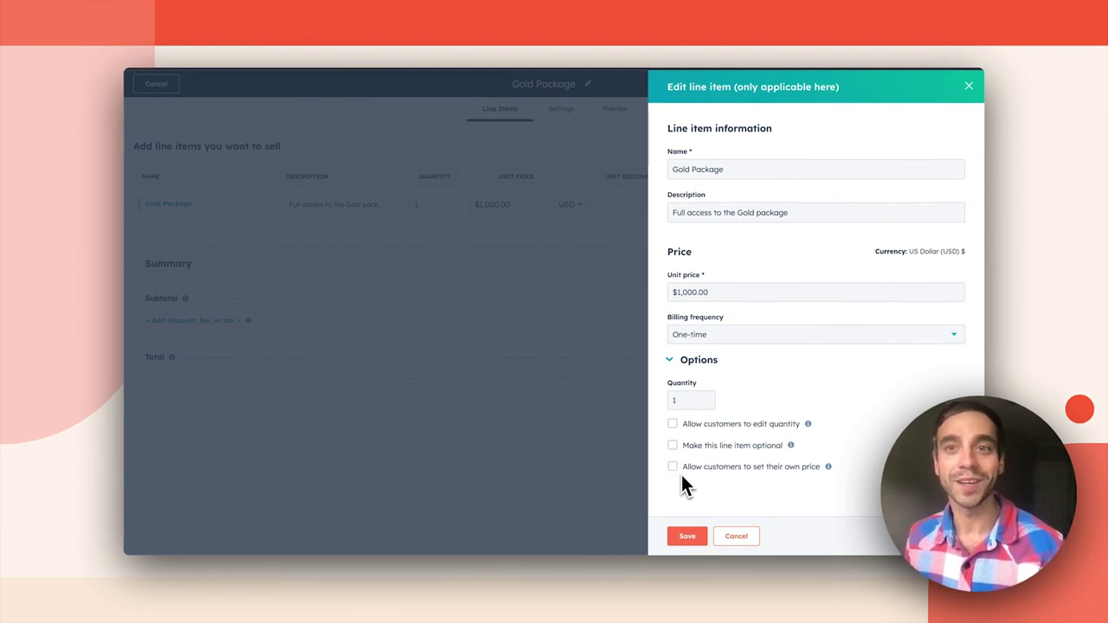
Save the line item and review checkout settings: card and ACH payments, email required, discount codes off.
left_click(690, 538)
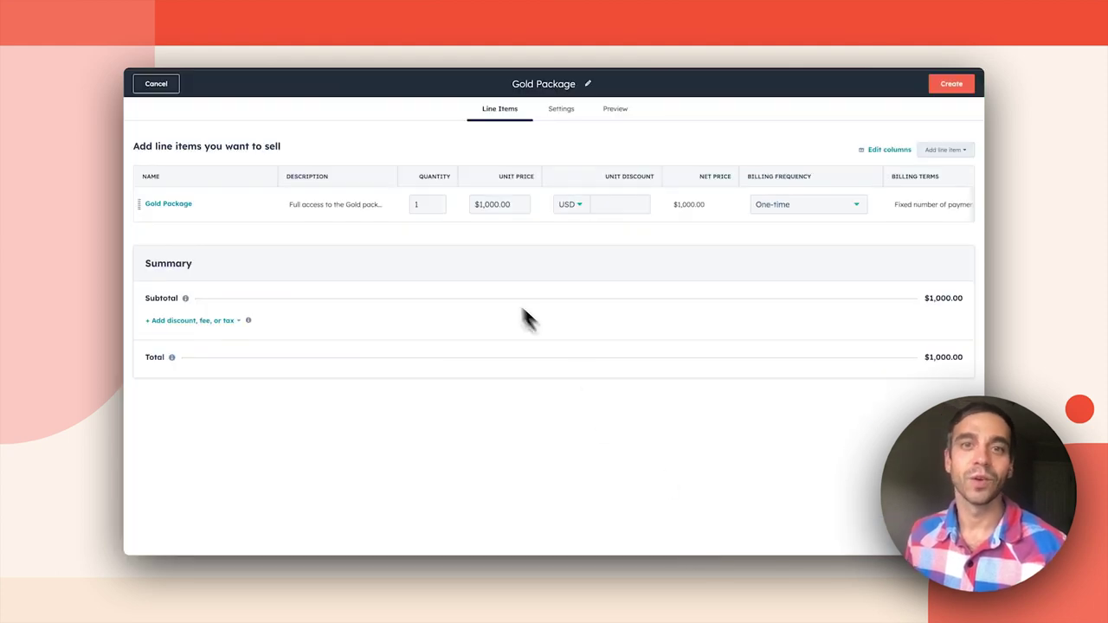
left_click(560, 109)
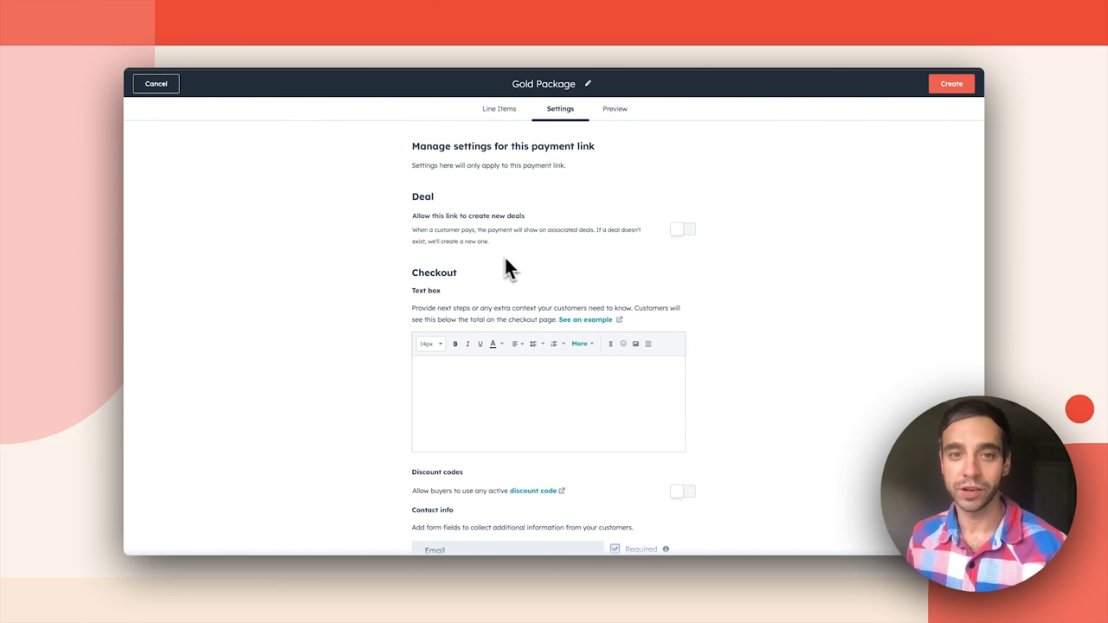
scroll(516, 264, "down", 3)
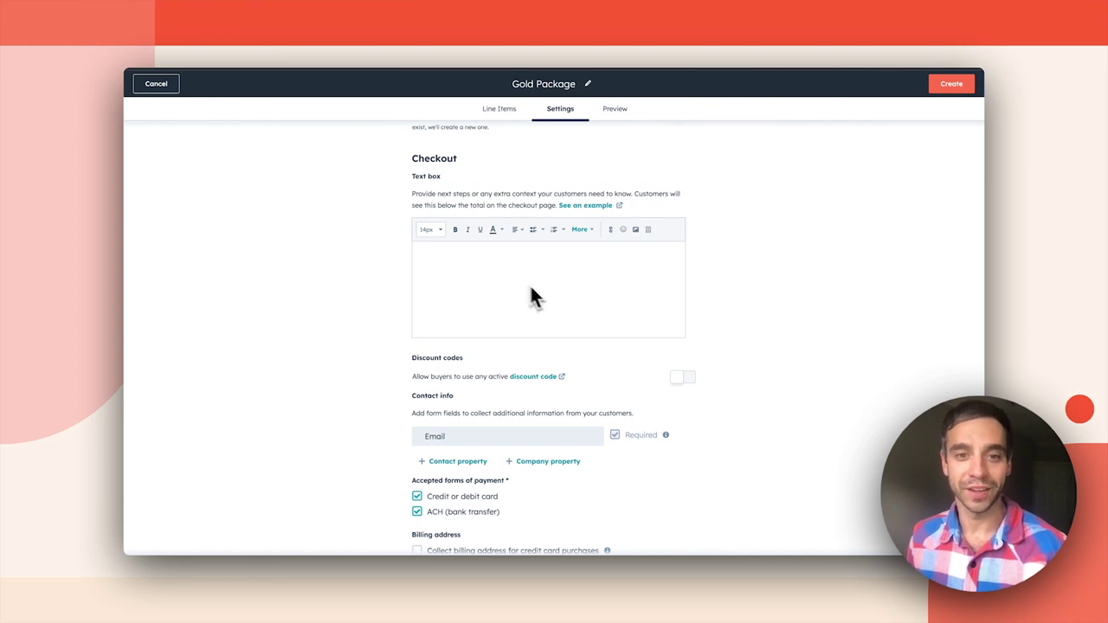
scroll(547, 291, "down", 2)
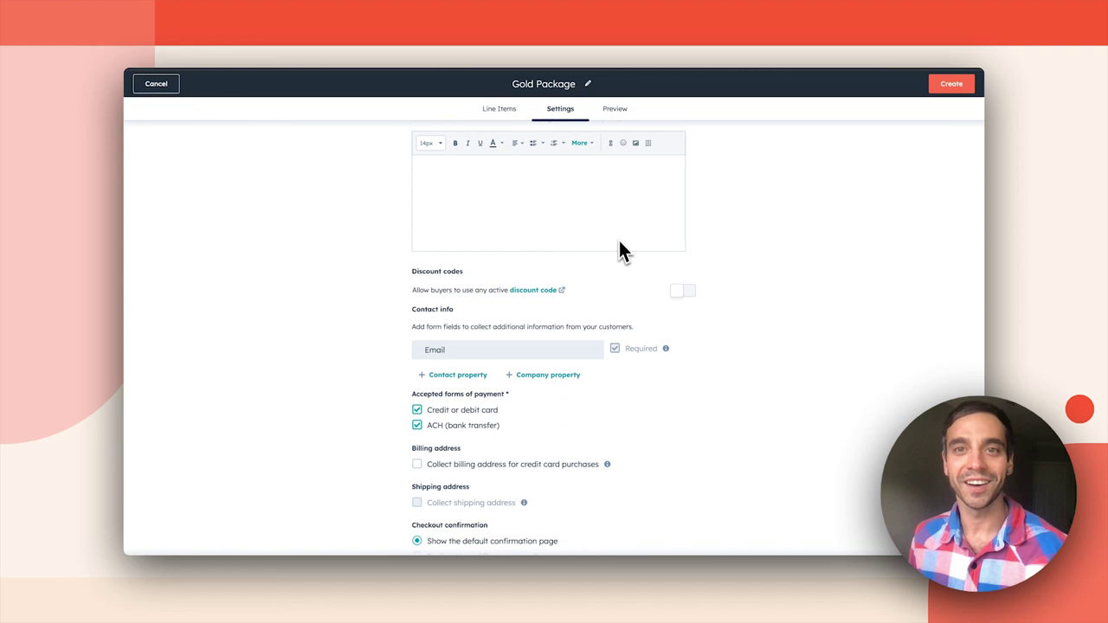
Preview the Gold Package checkout page that customers will see.
left_click(617, 112)
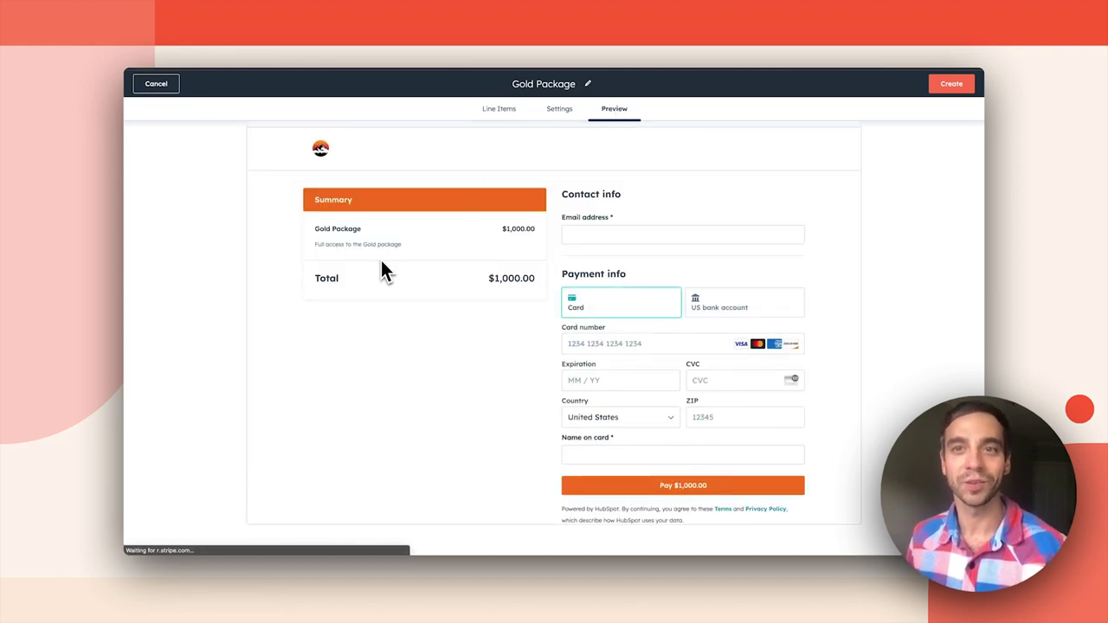
scroll(381, 263, "up", 2)
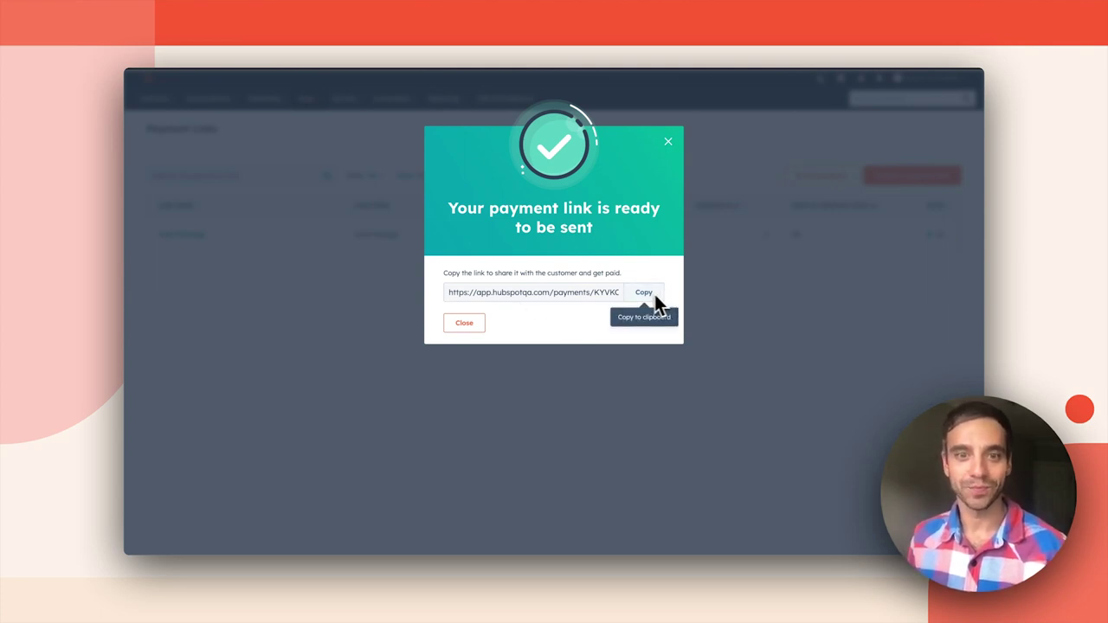
Close the success dialog to return to the Payment Links list showing Gold Package at $1,000.00.
left_click(454, 329)
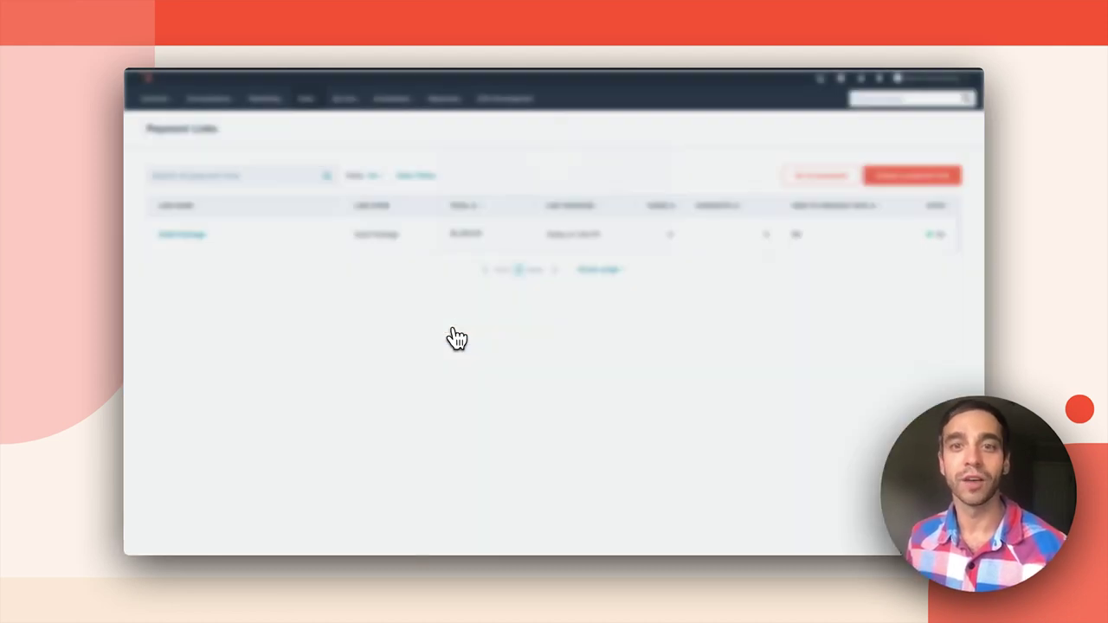